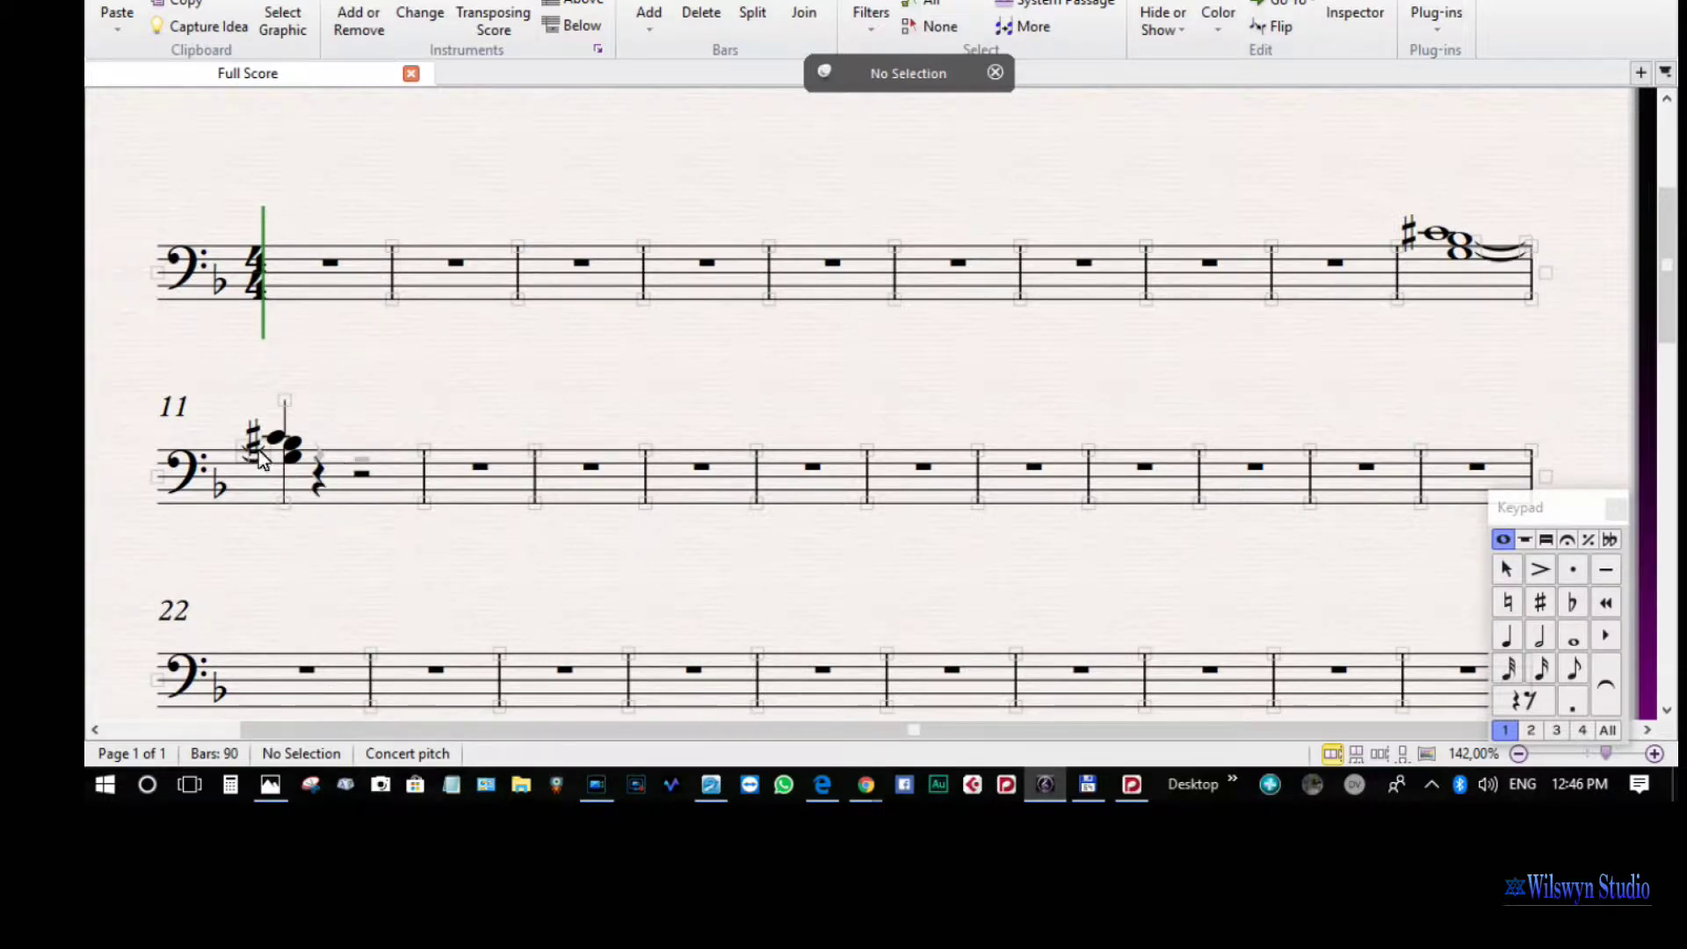
Fit bars 1–11 onto one system so the second system begins at bar 12
click(369, 294)
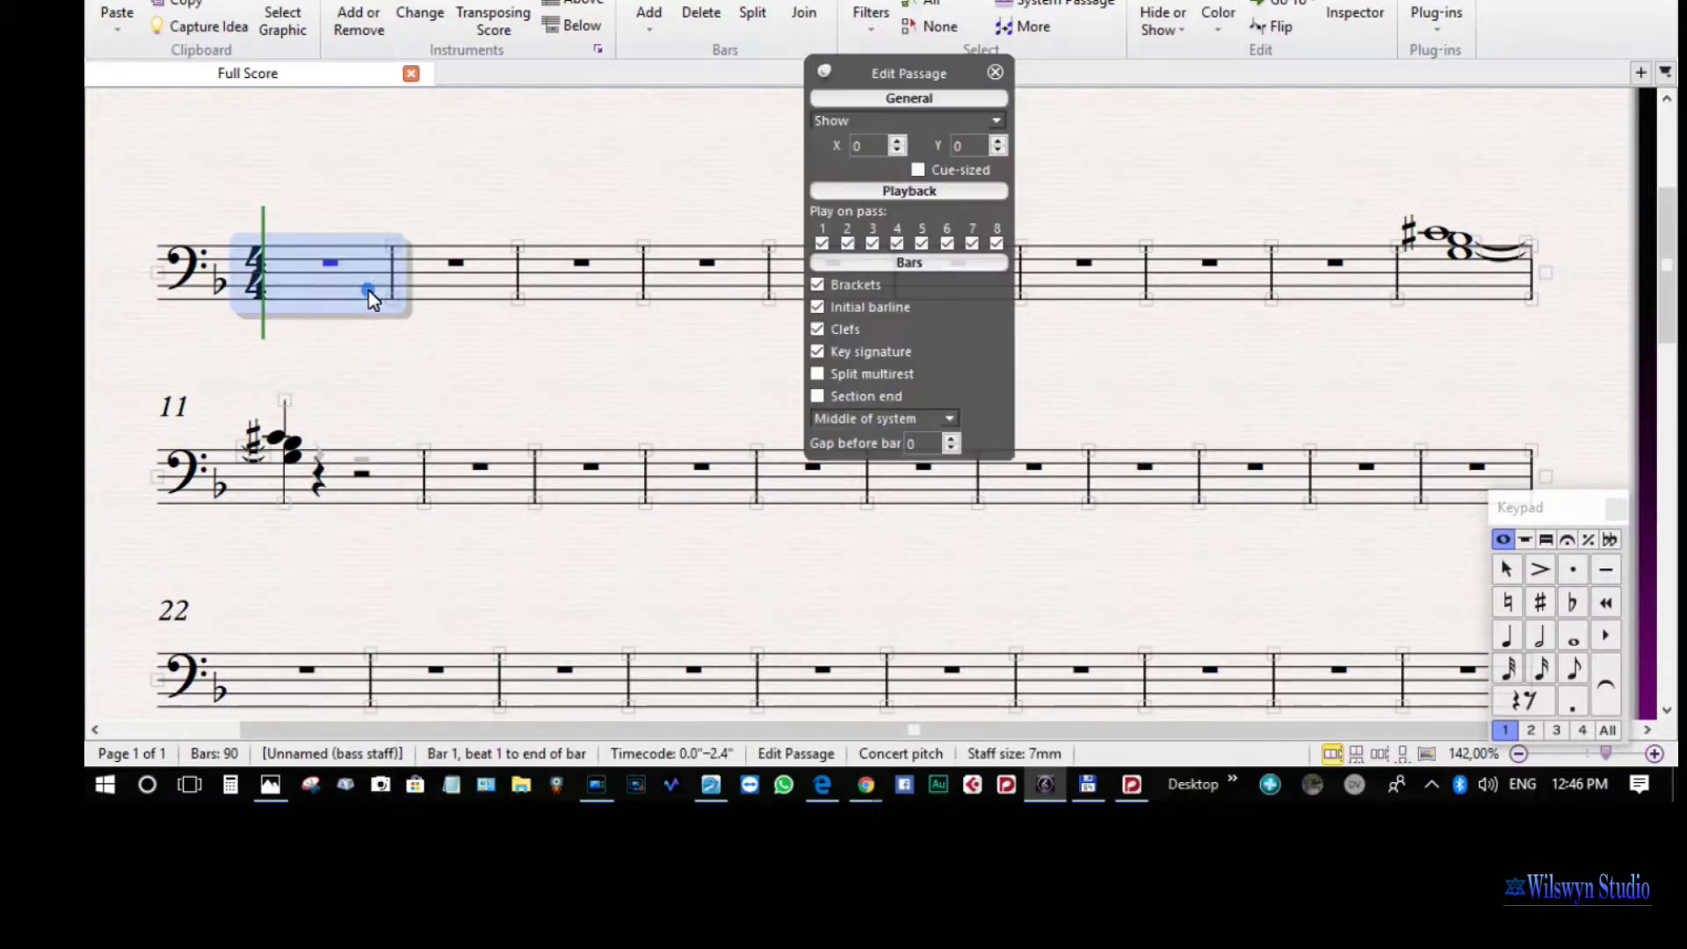
shift+click(391, 477)
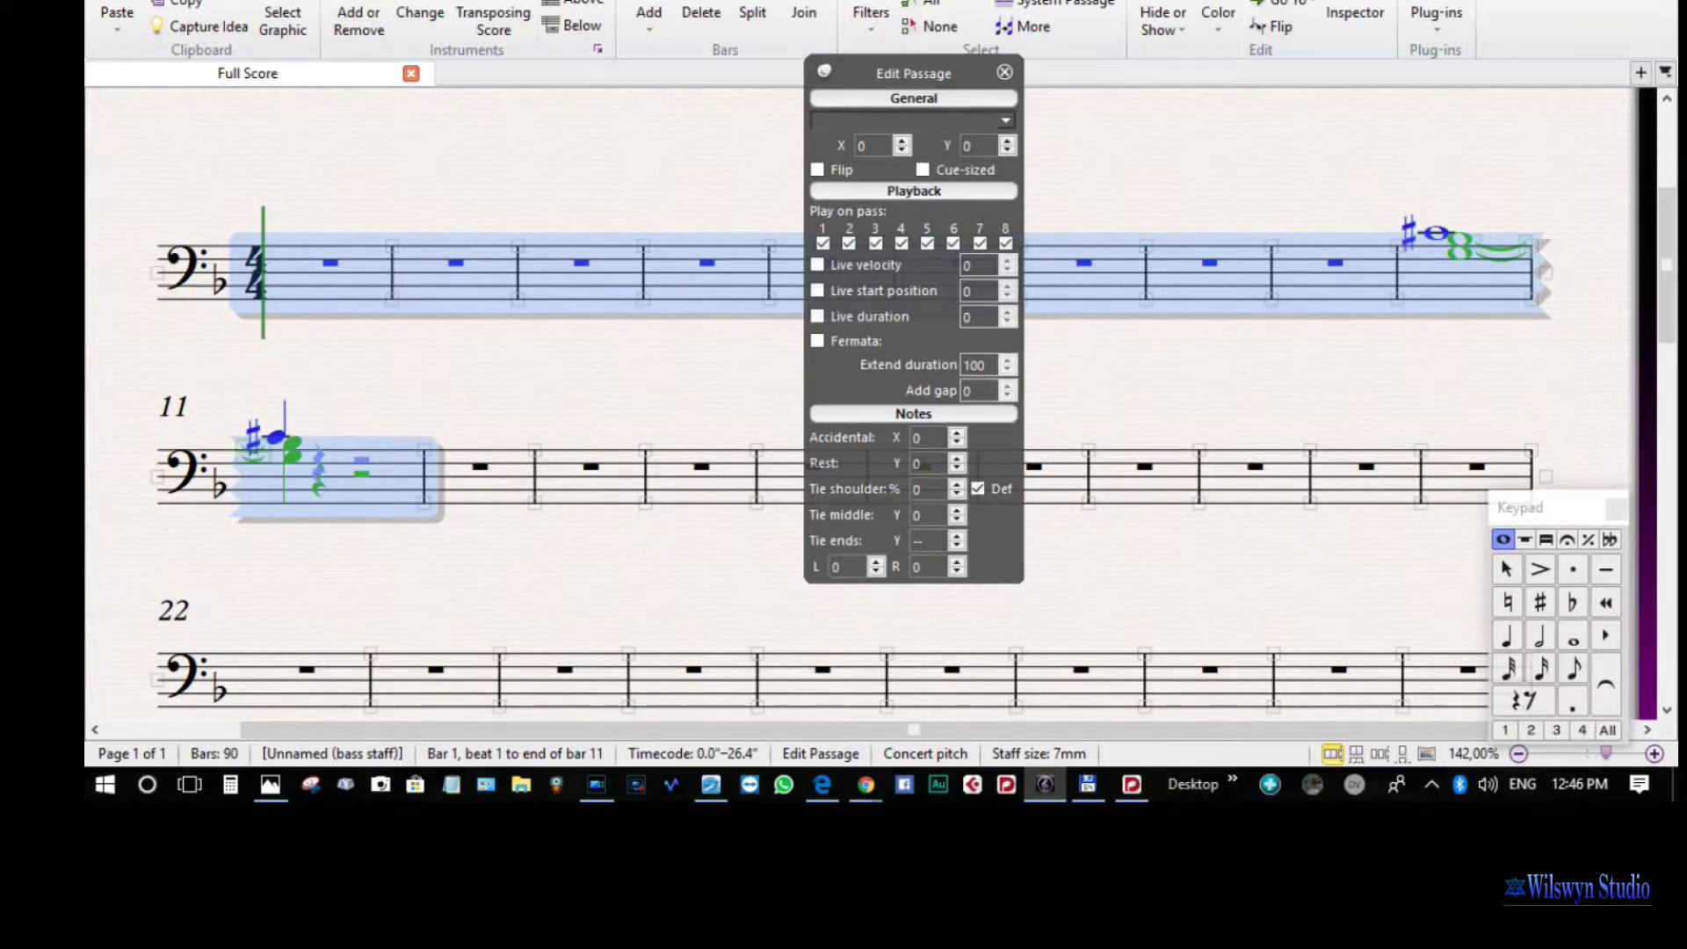
key(alt+y)
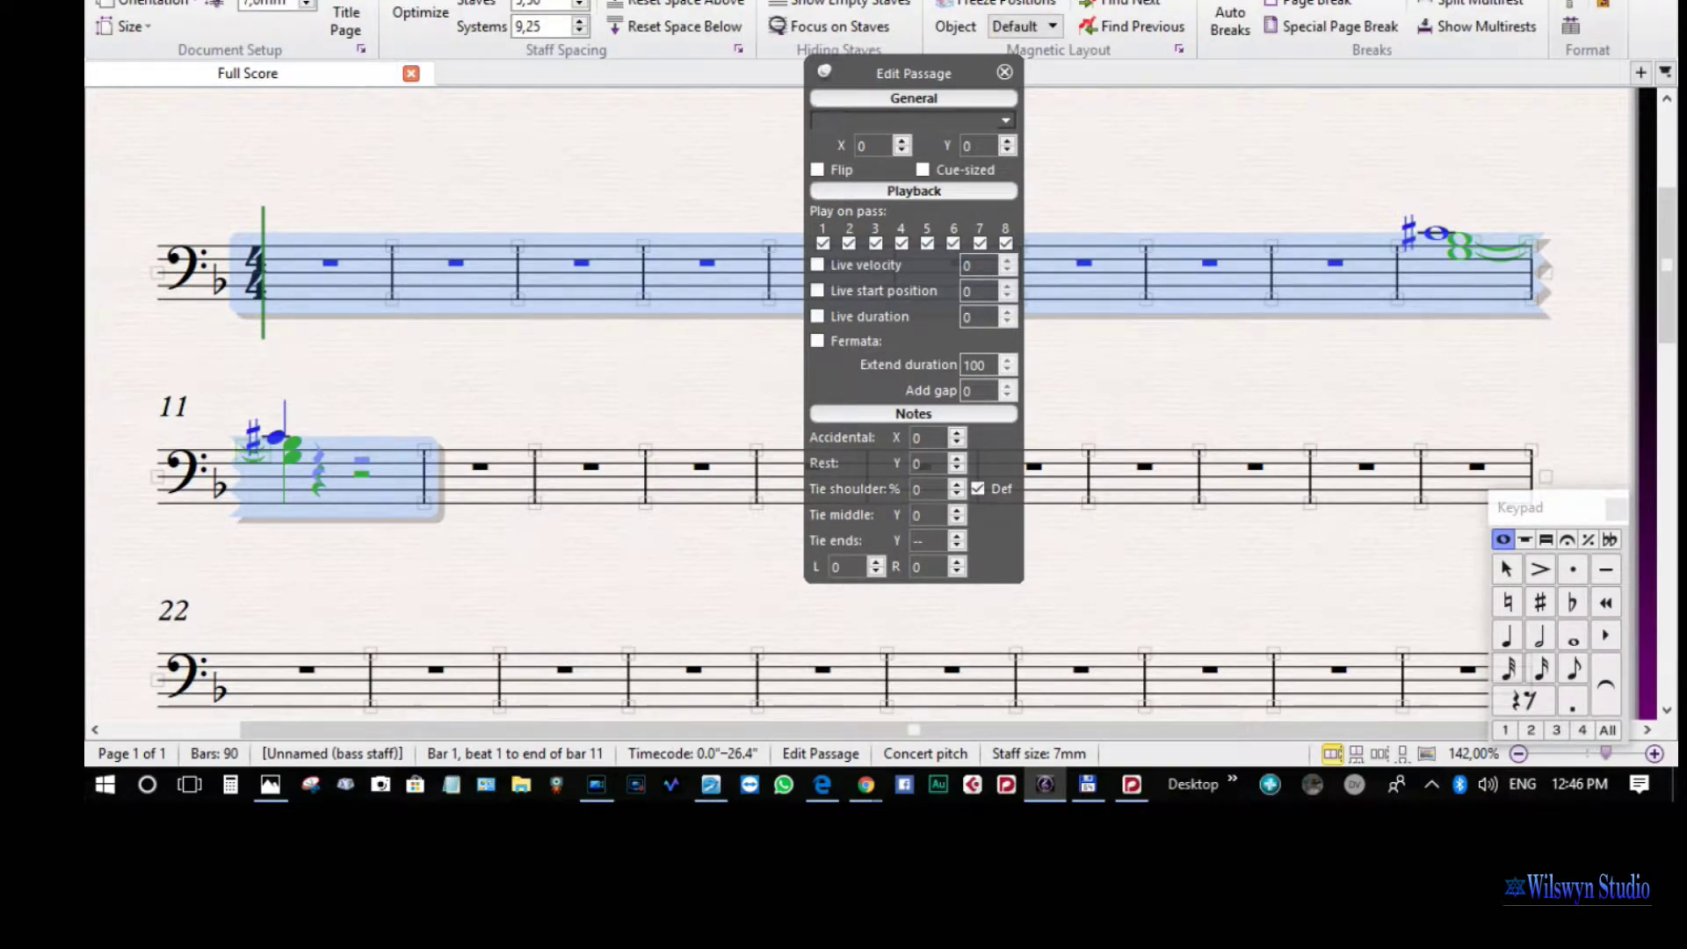
key(shift+alt+m)
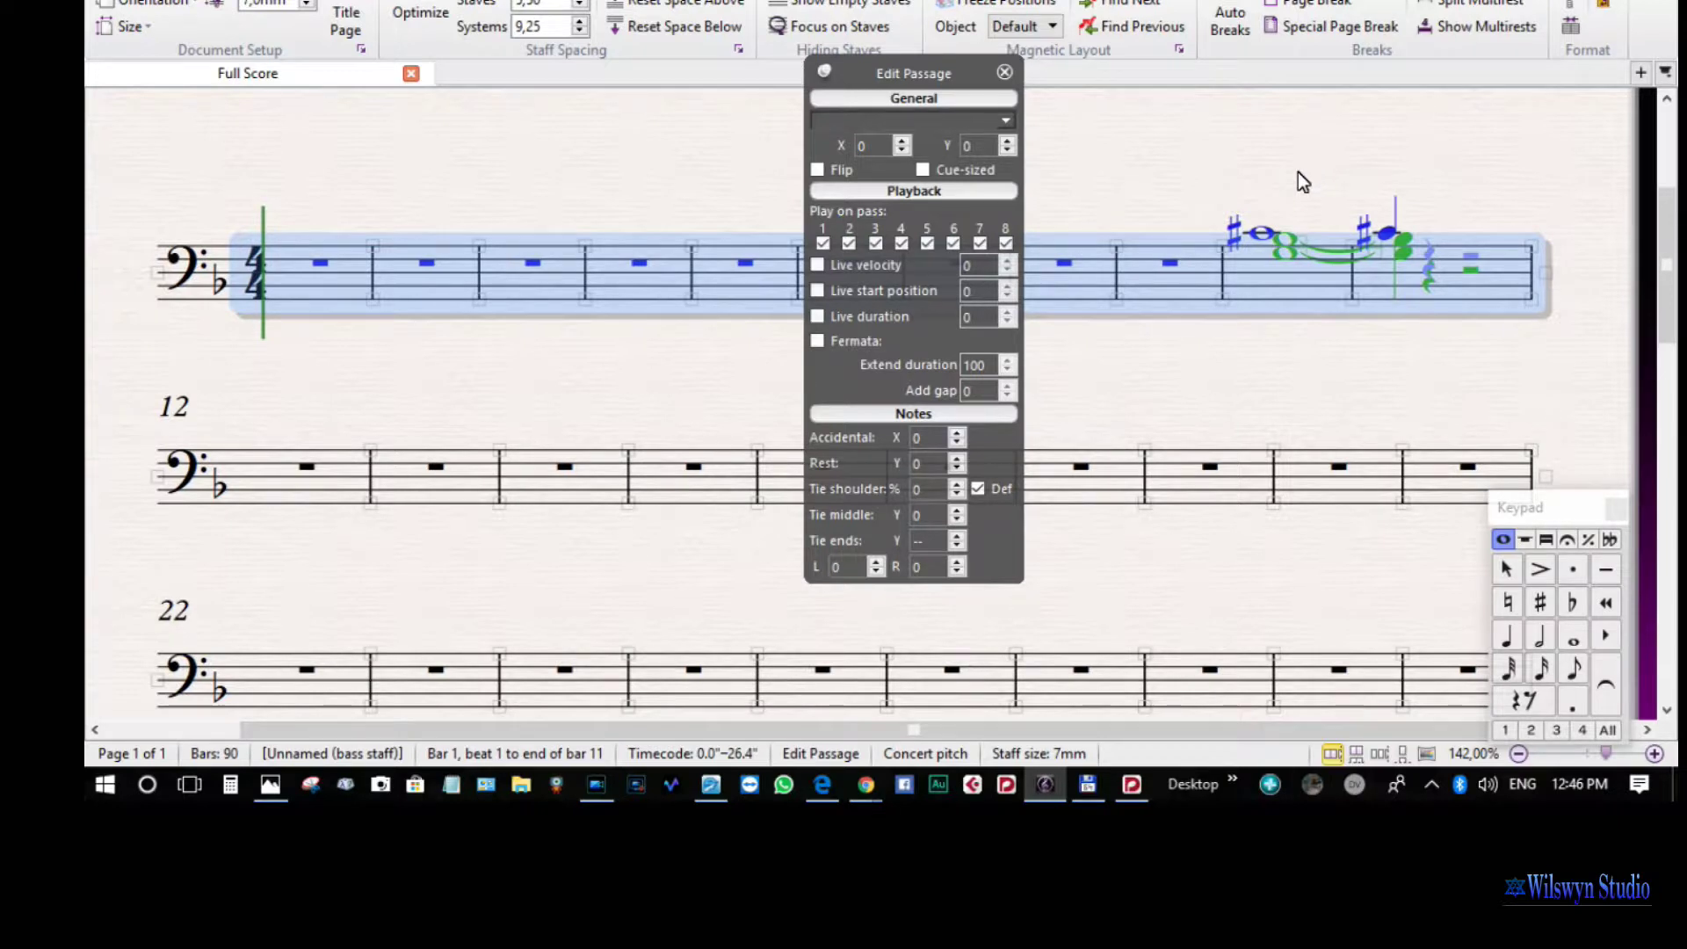
key(Escape)
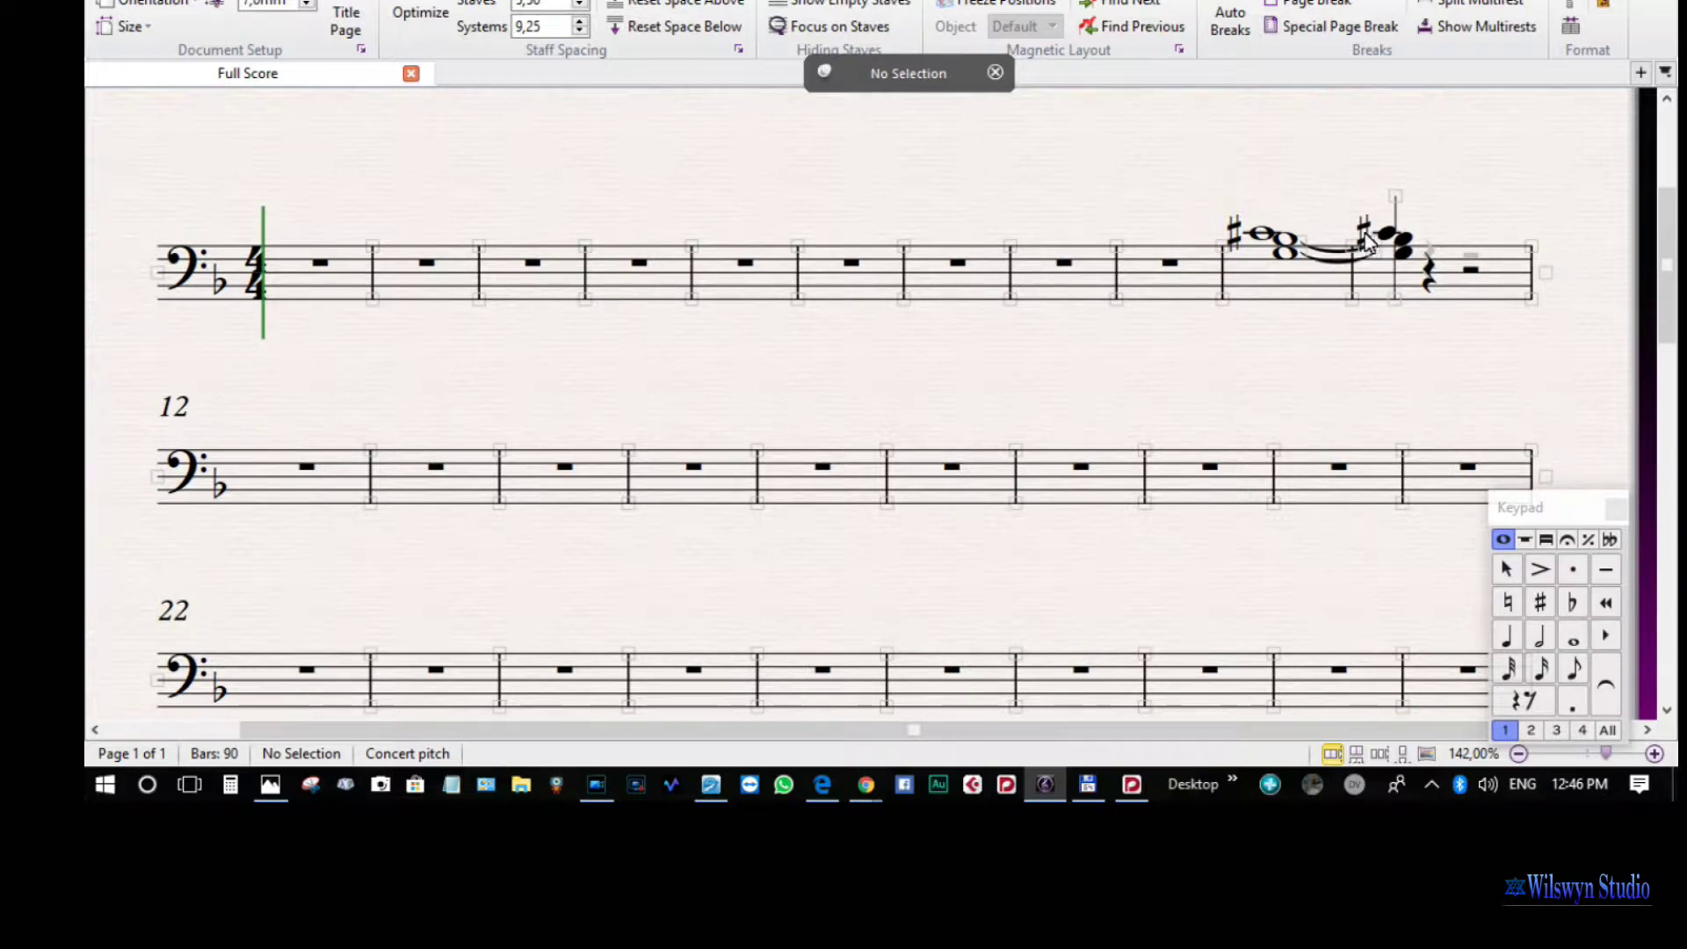
Try a natural, the sharp and no accidental on the top note of bar 11's chord
click(1389, 236)
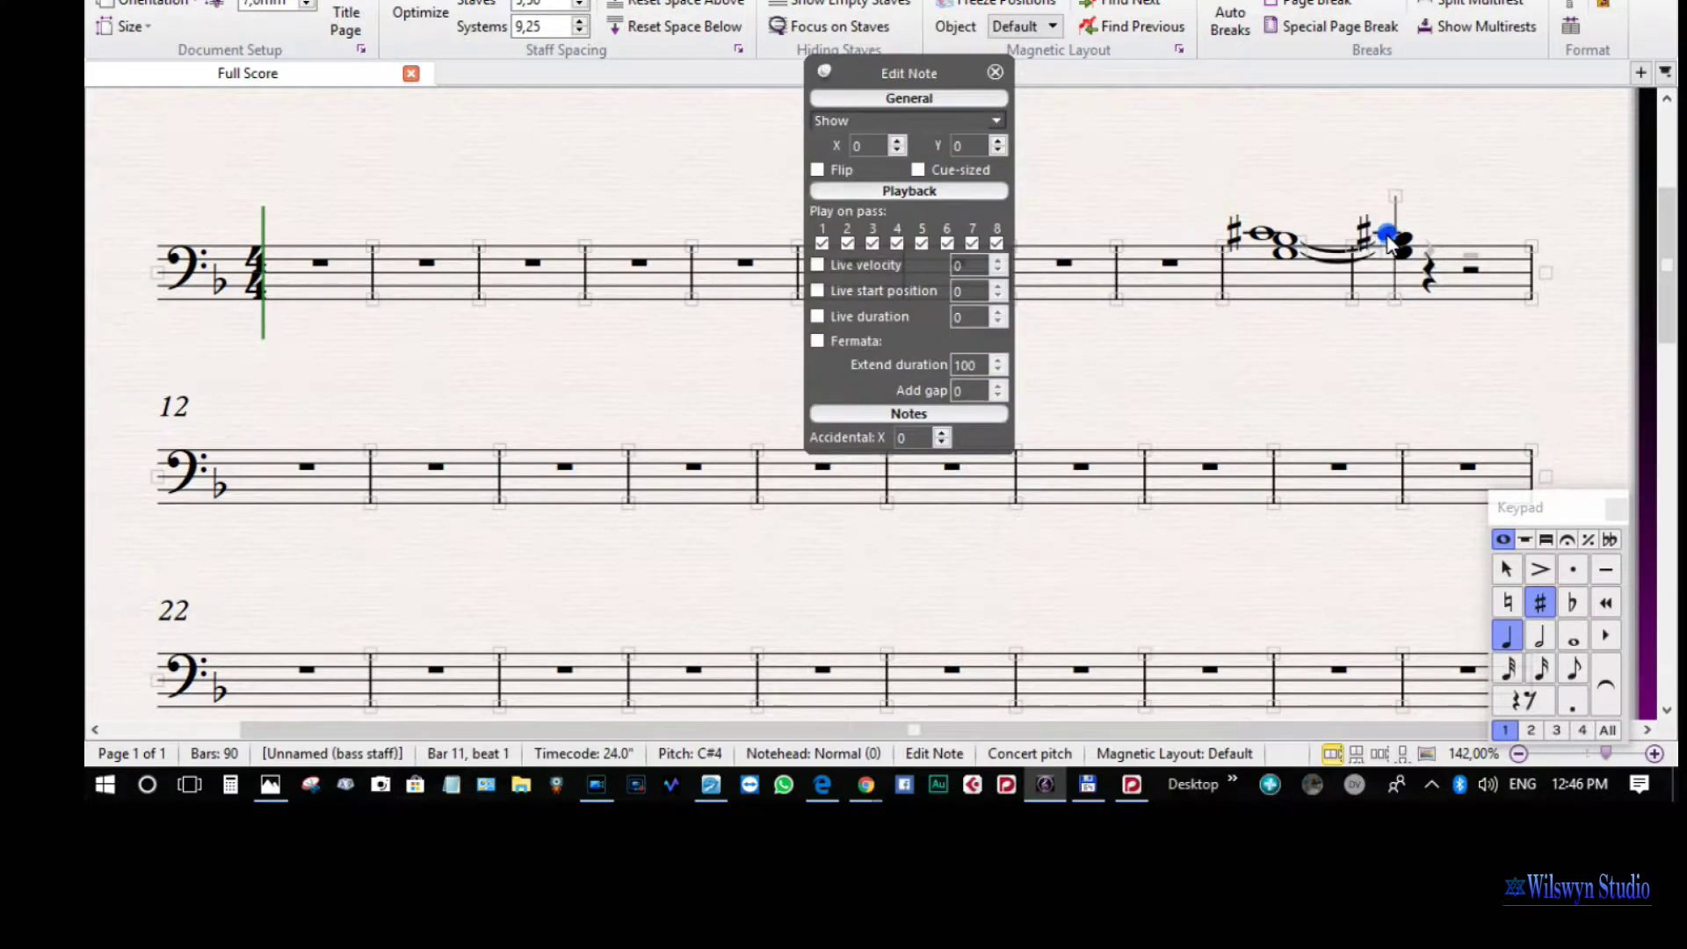
click(1542, 603)
click(1541, 603)
click(1509, 606)
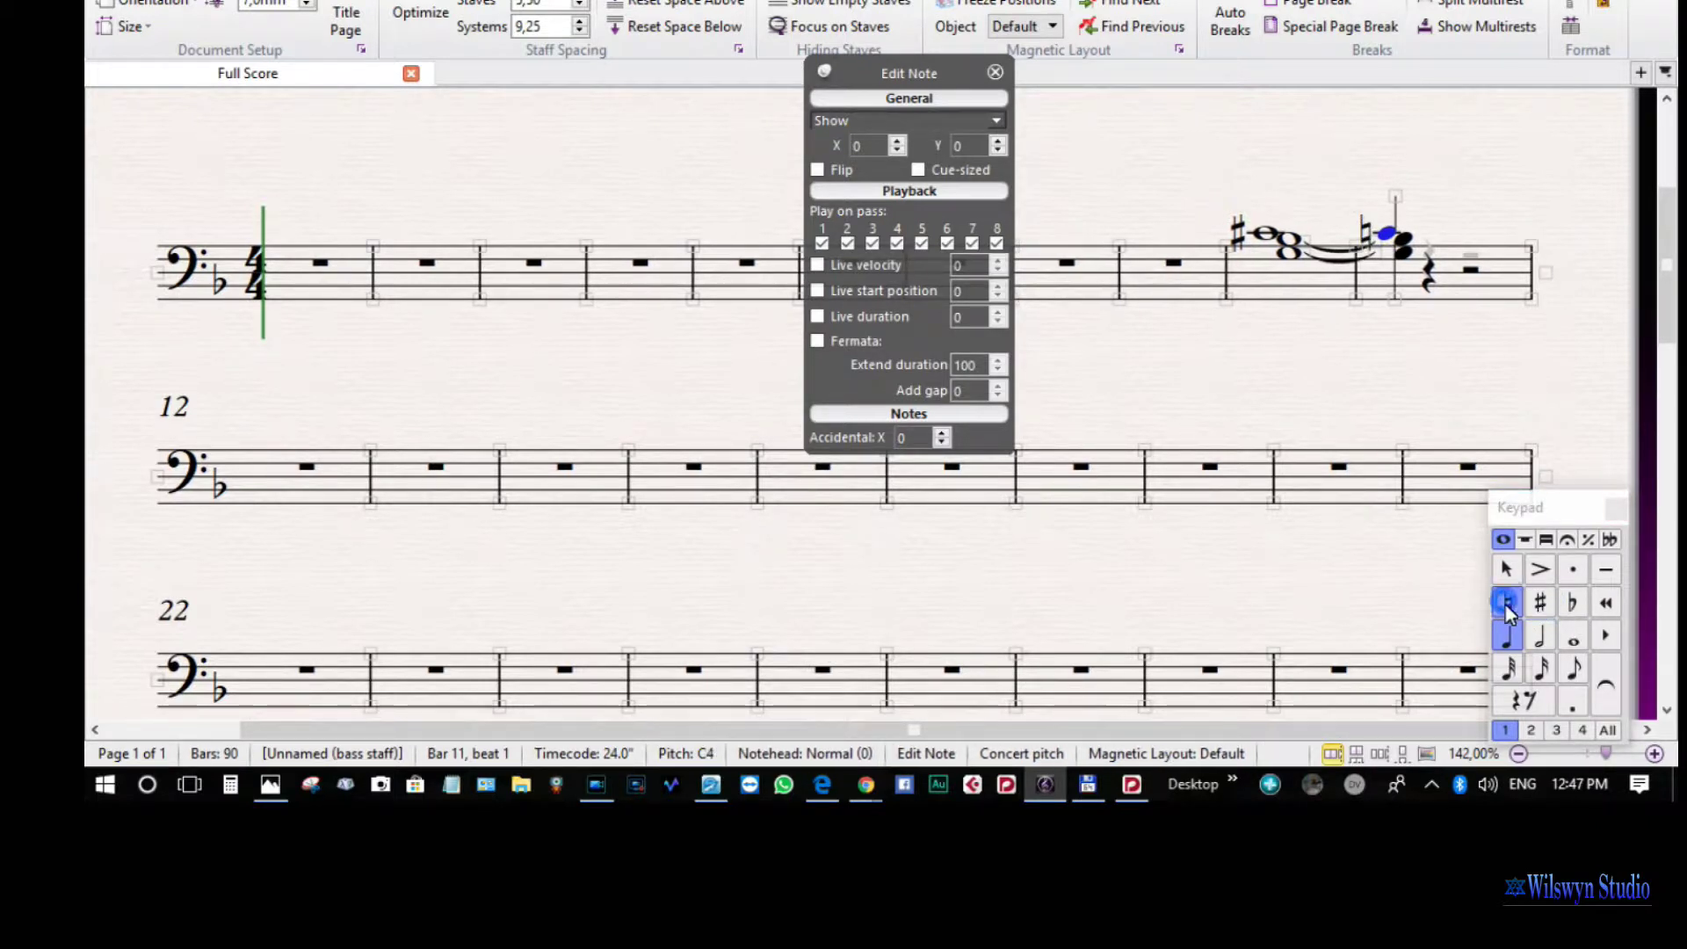
click(1509, 607)
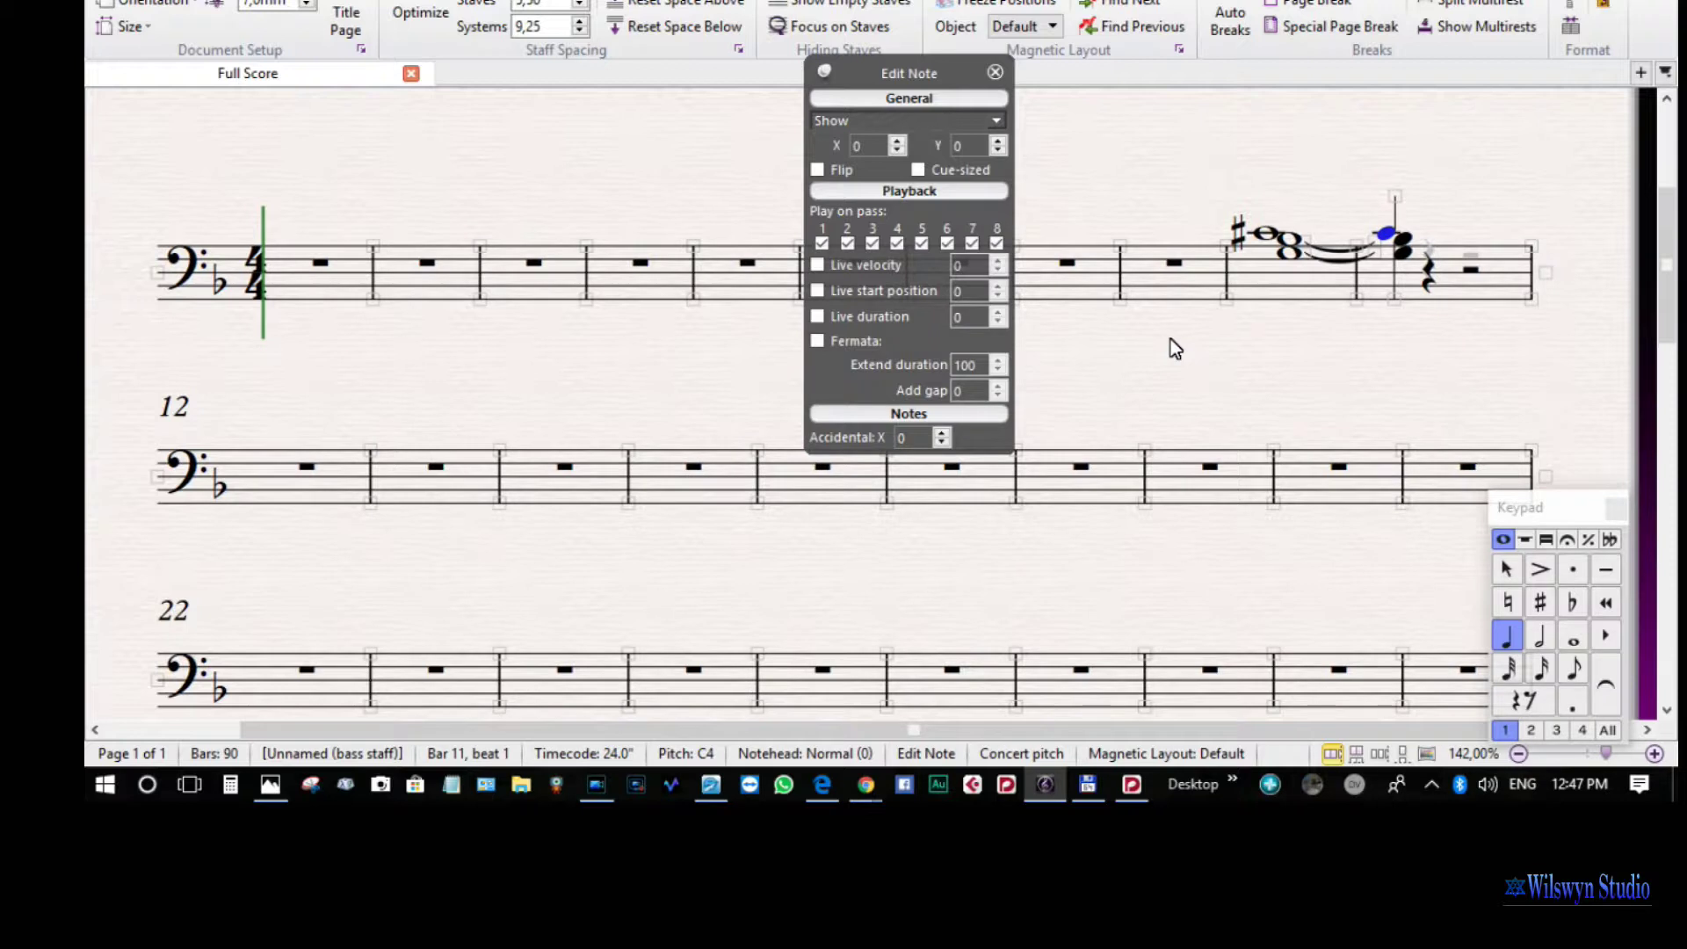
Undo back to the original layout with bar 11 opening the second system
key(Up)
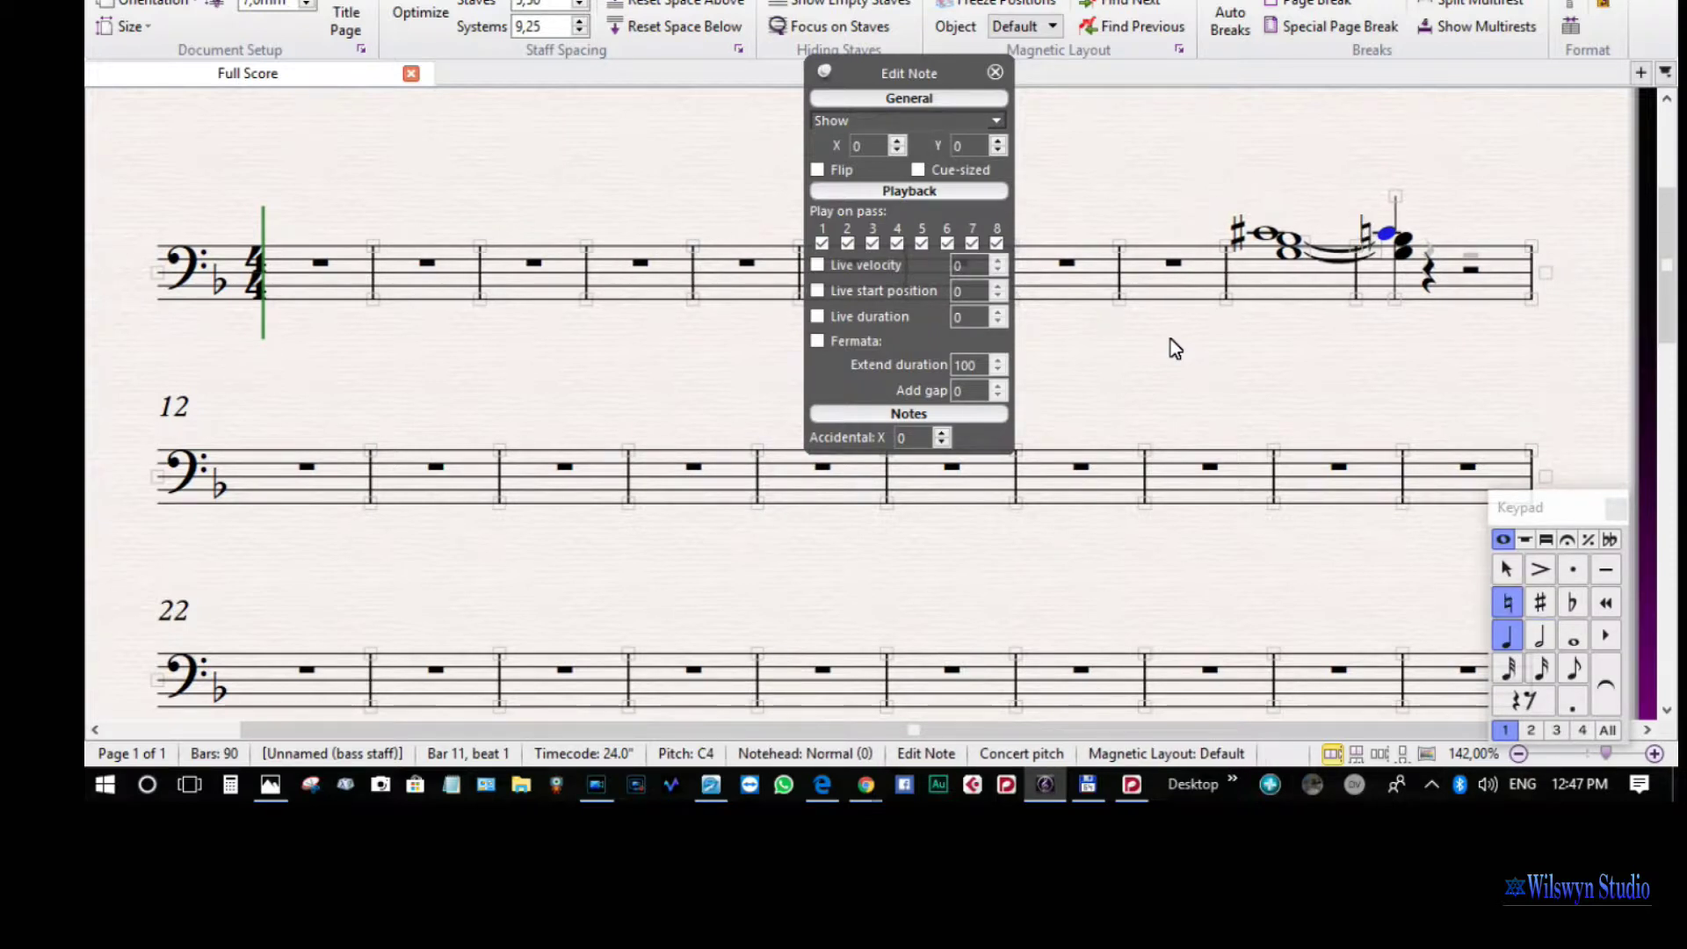
key(Escape)
key(ctrl+shift+Home)
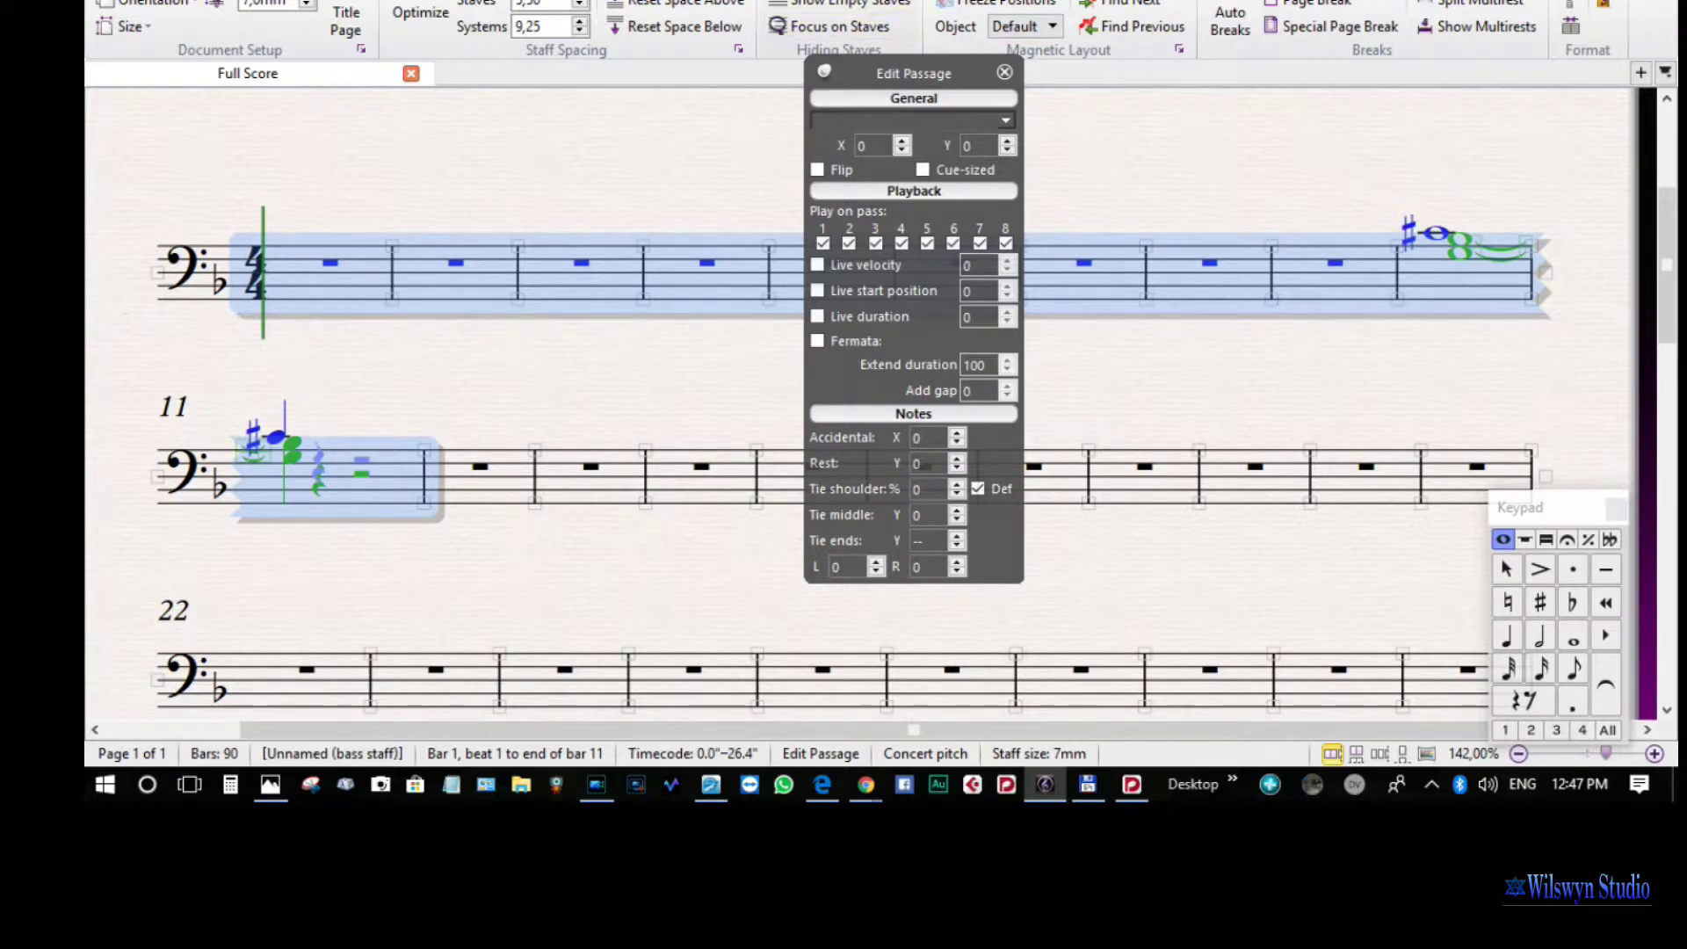
Deselect everything and zoom to 272% on bar 11's sharp and tied chord
scroll(844, 18, down, 4)
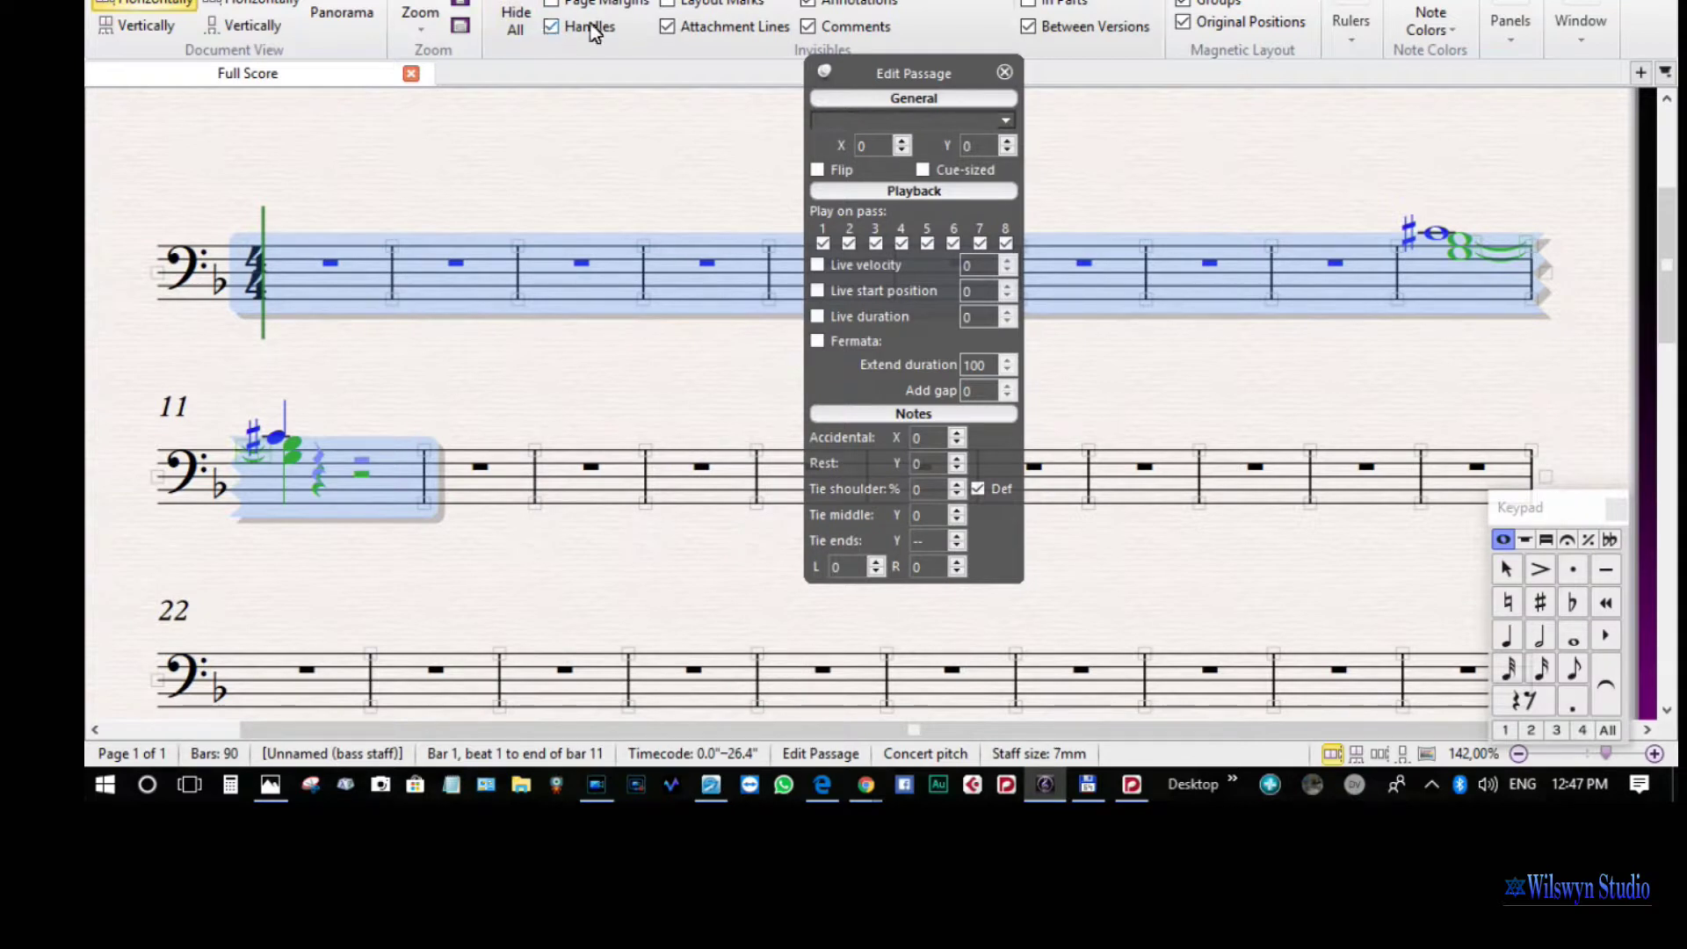
click(520, 349)
scroll(259, 468, up, 5)
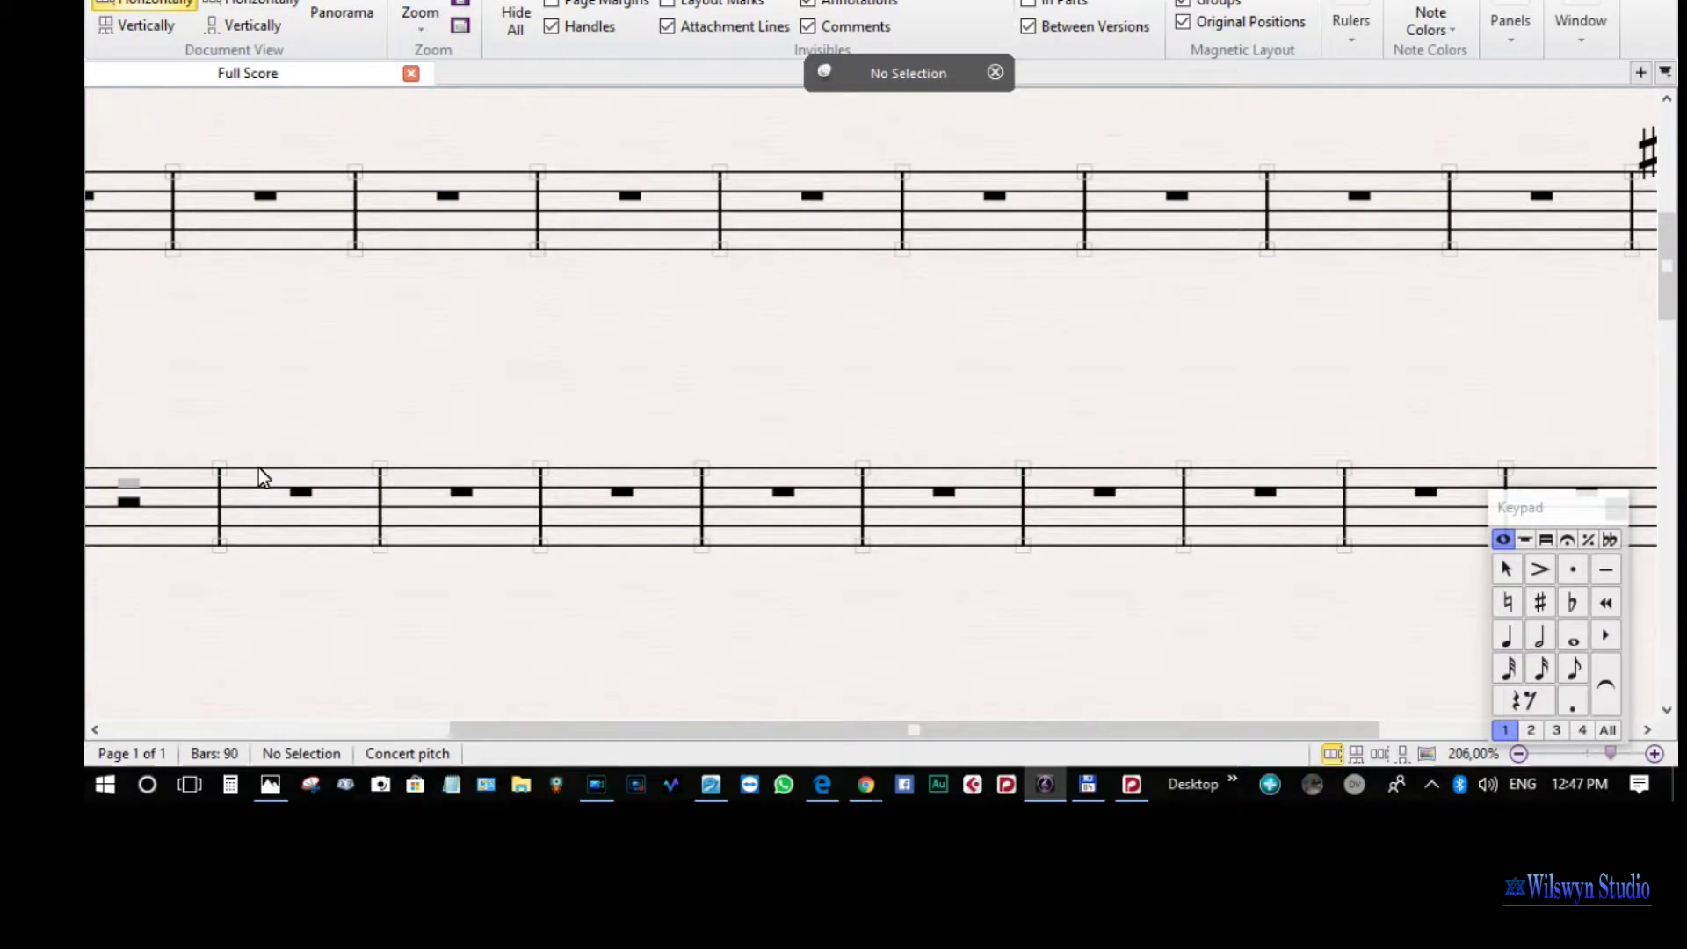
drag(578, 339, 1058, 277)
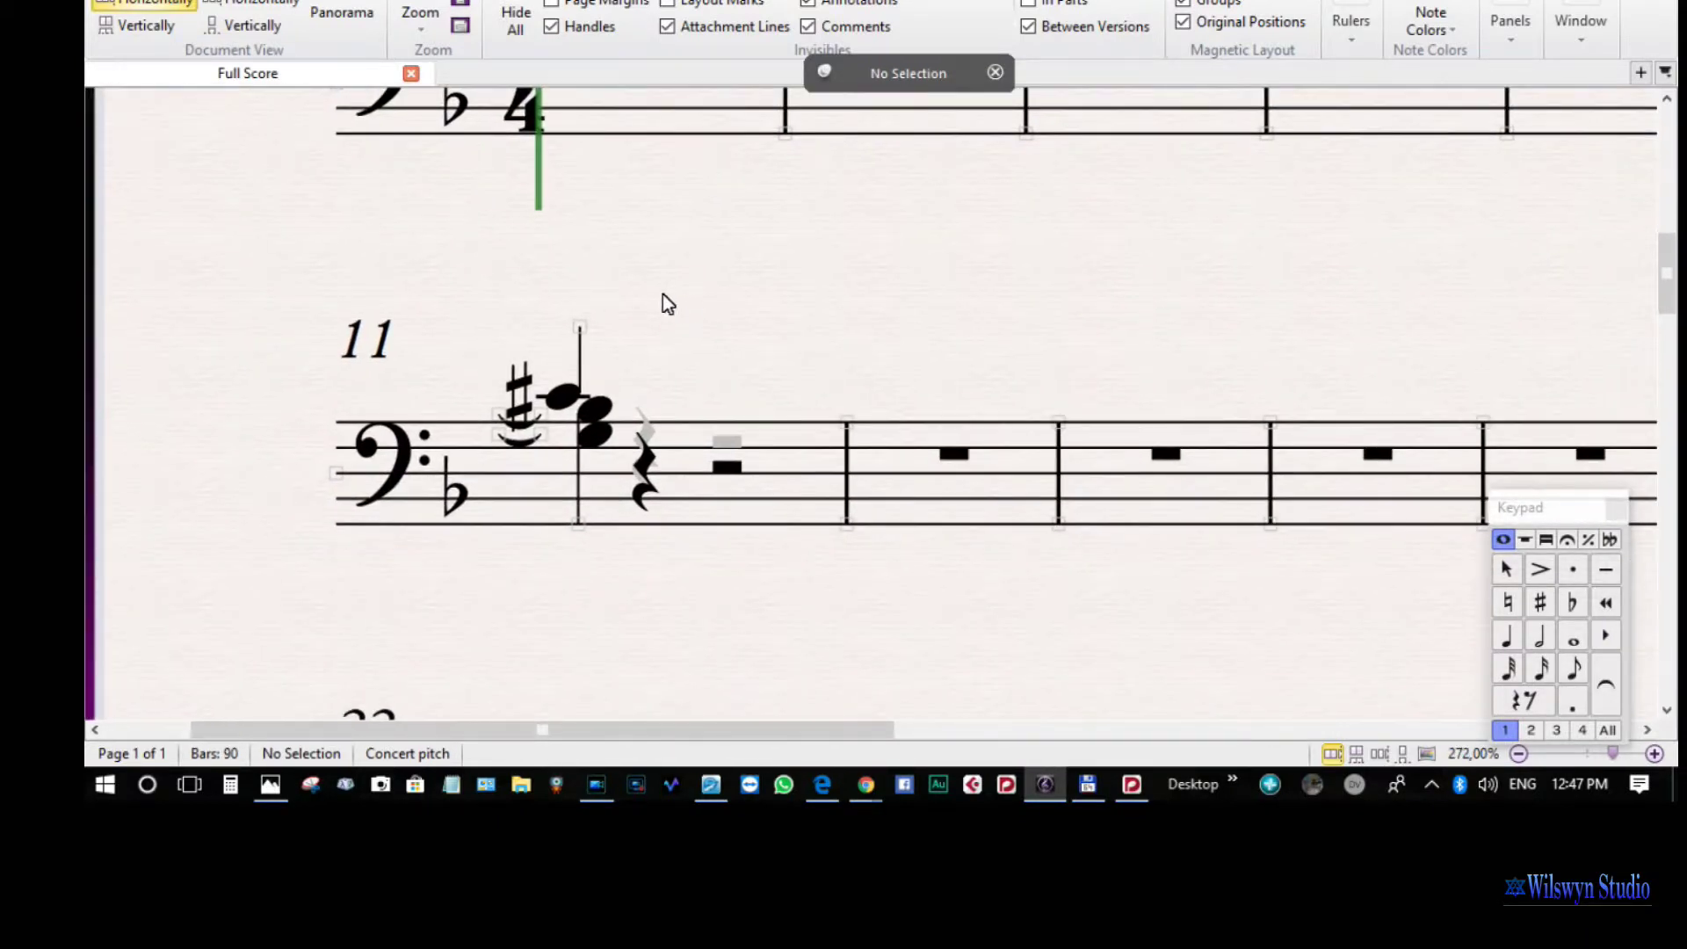
drag(664, 294, 896, 273)
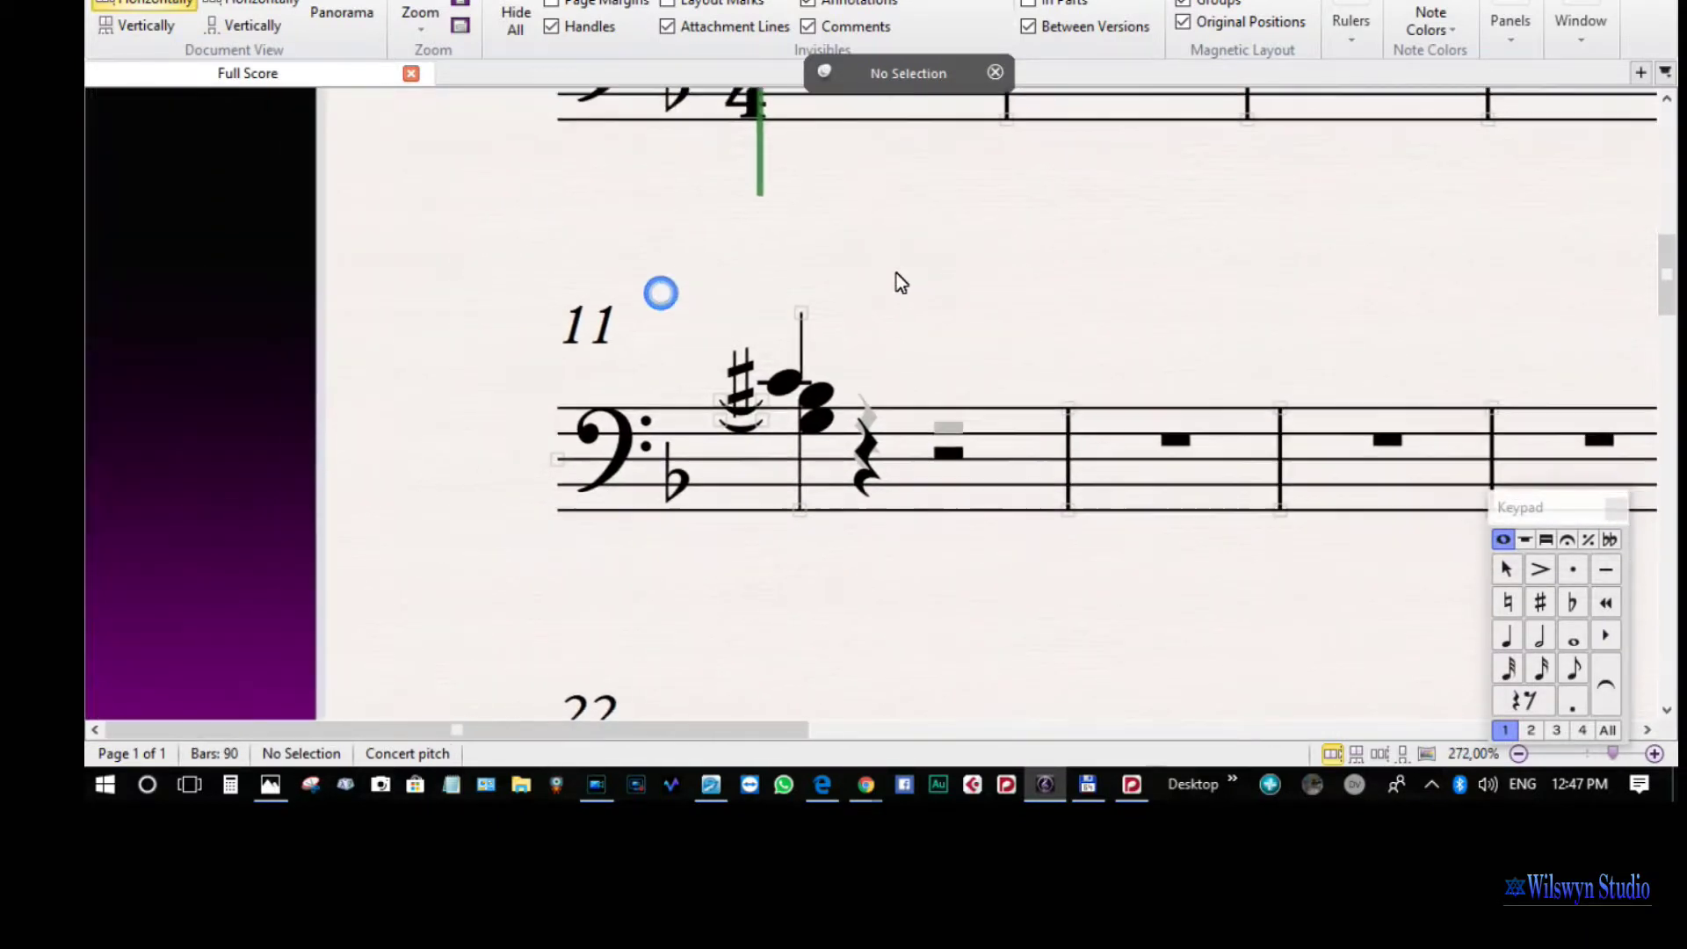
Reshape both ties under bar 11's sharp, setting tie ends to -0.38 vertical and 0.97 right
click(778, 417)
drag(778, 421, 774, 459)
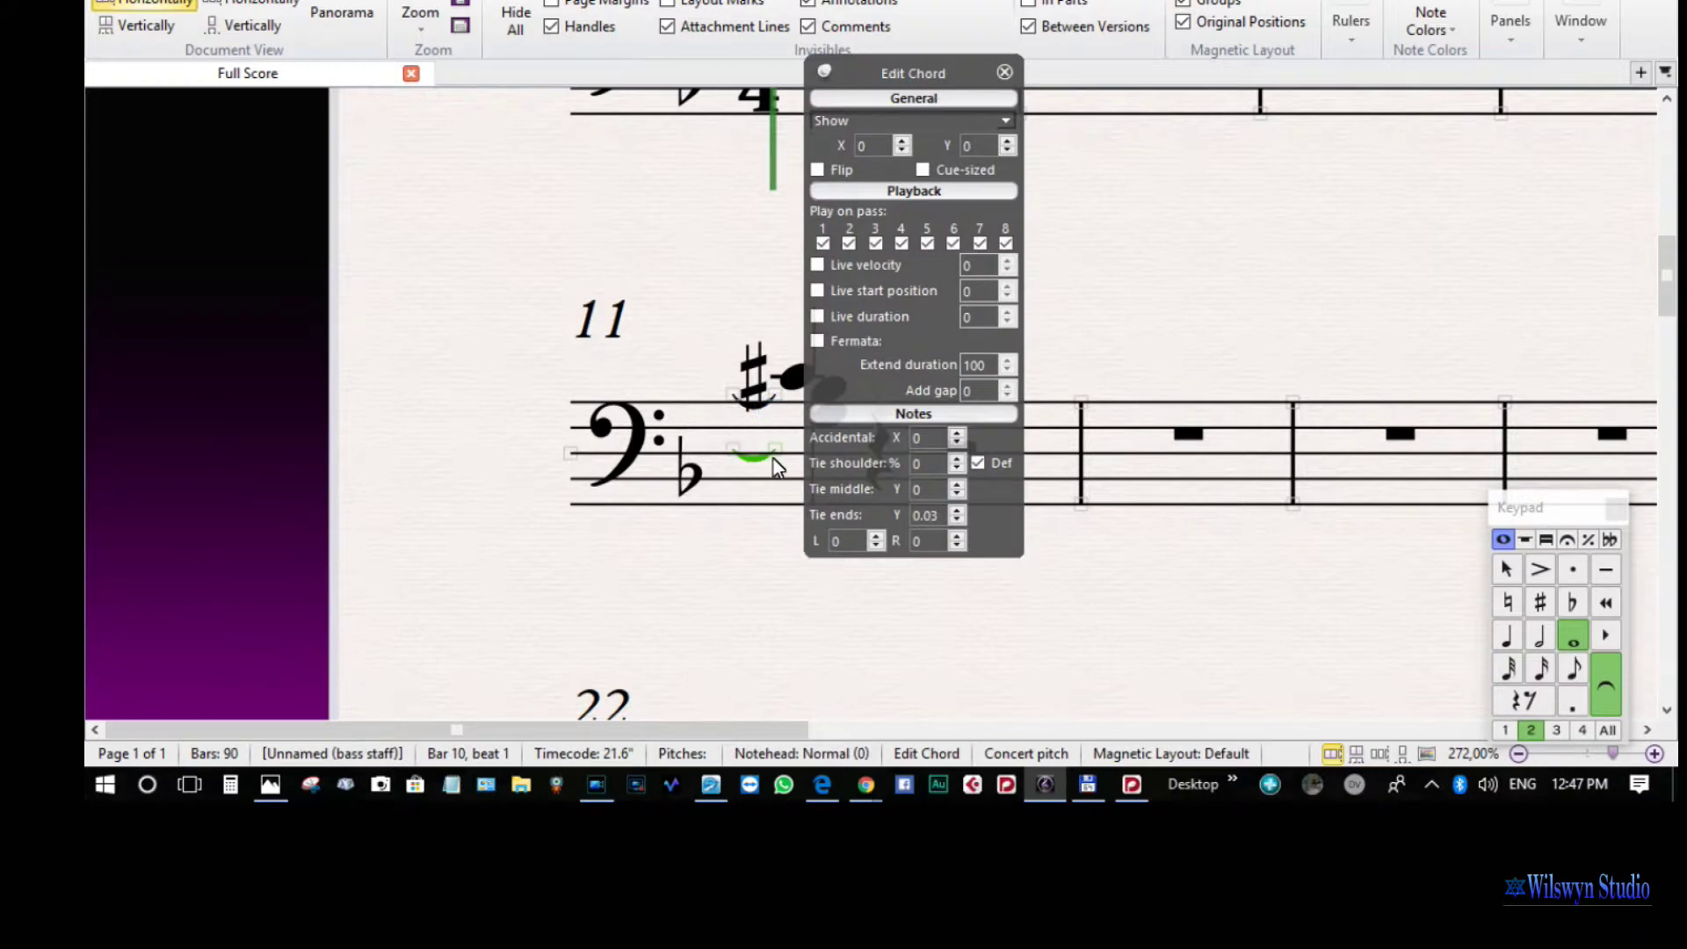
drag(960, 74, 1289, 39)
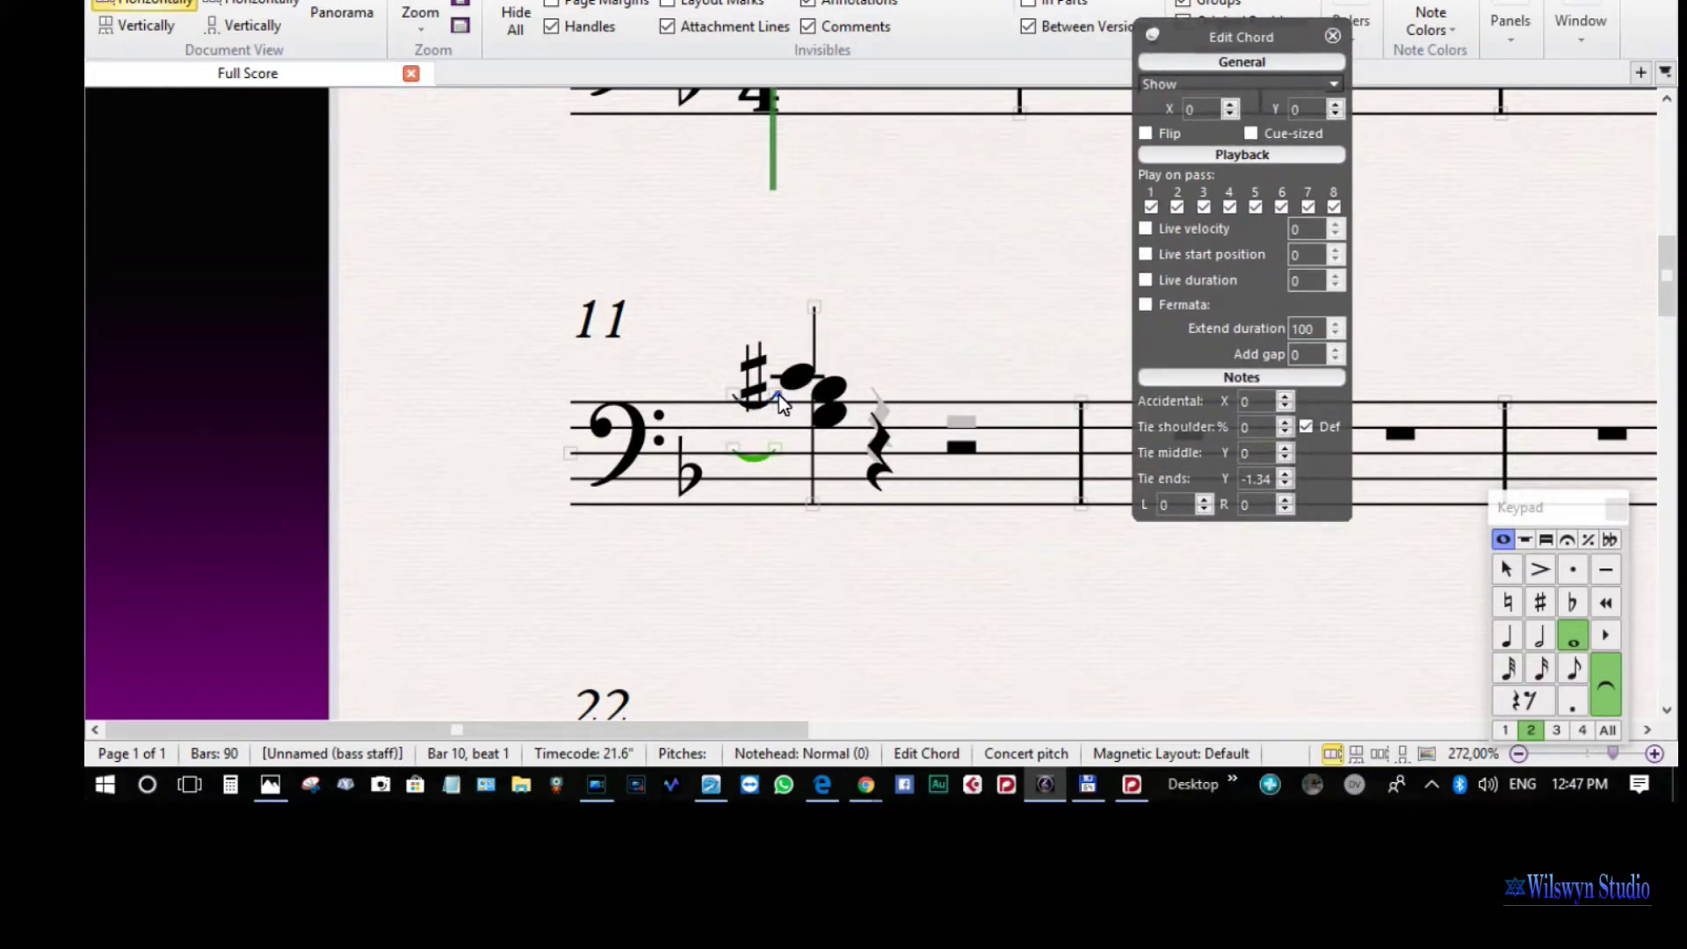
drag(778, 394, 781, 422)
drag(781, 407, 800, 409)
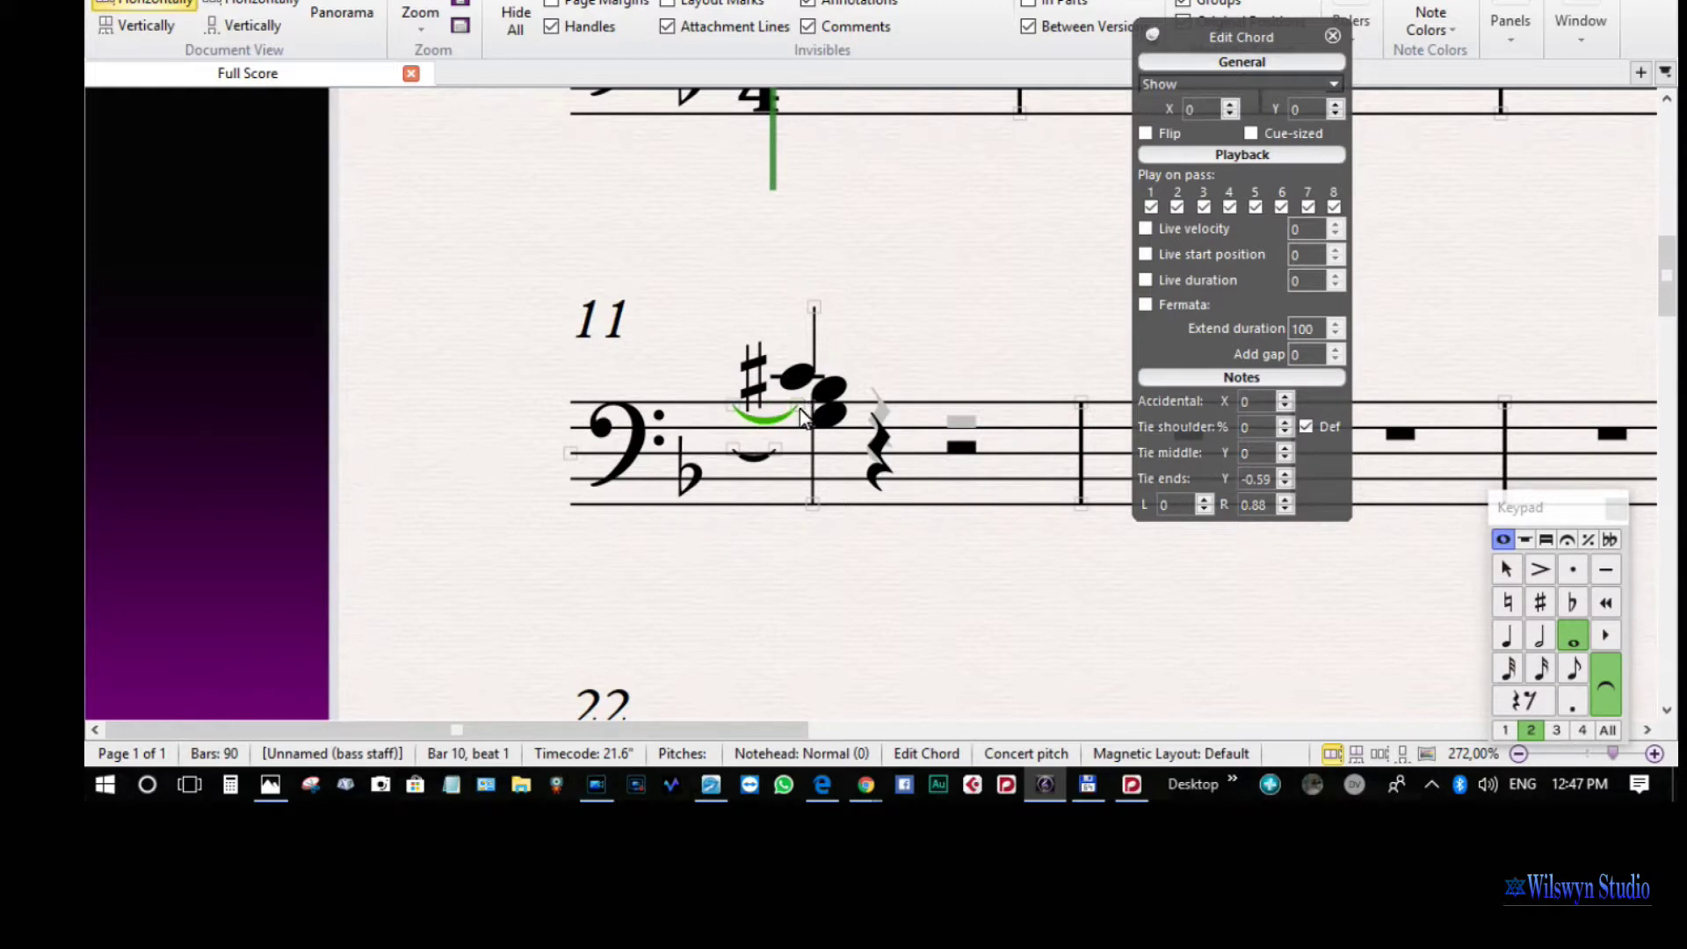
click(776, 449)
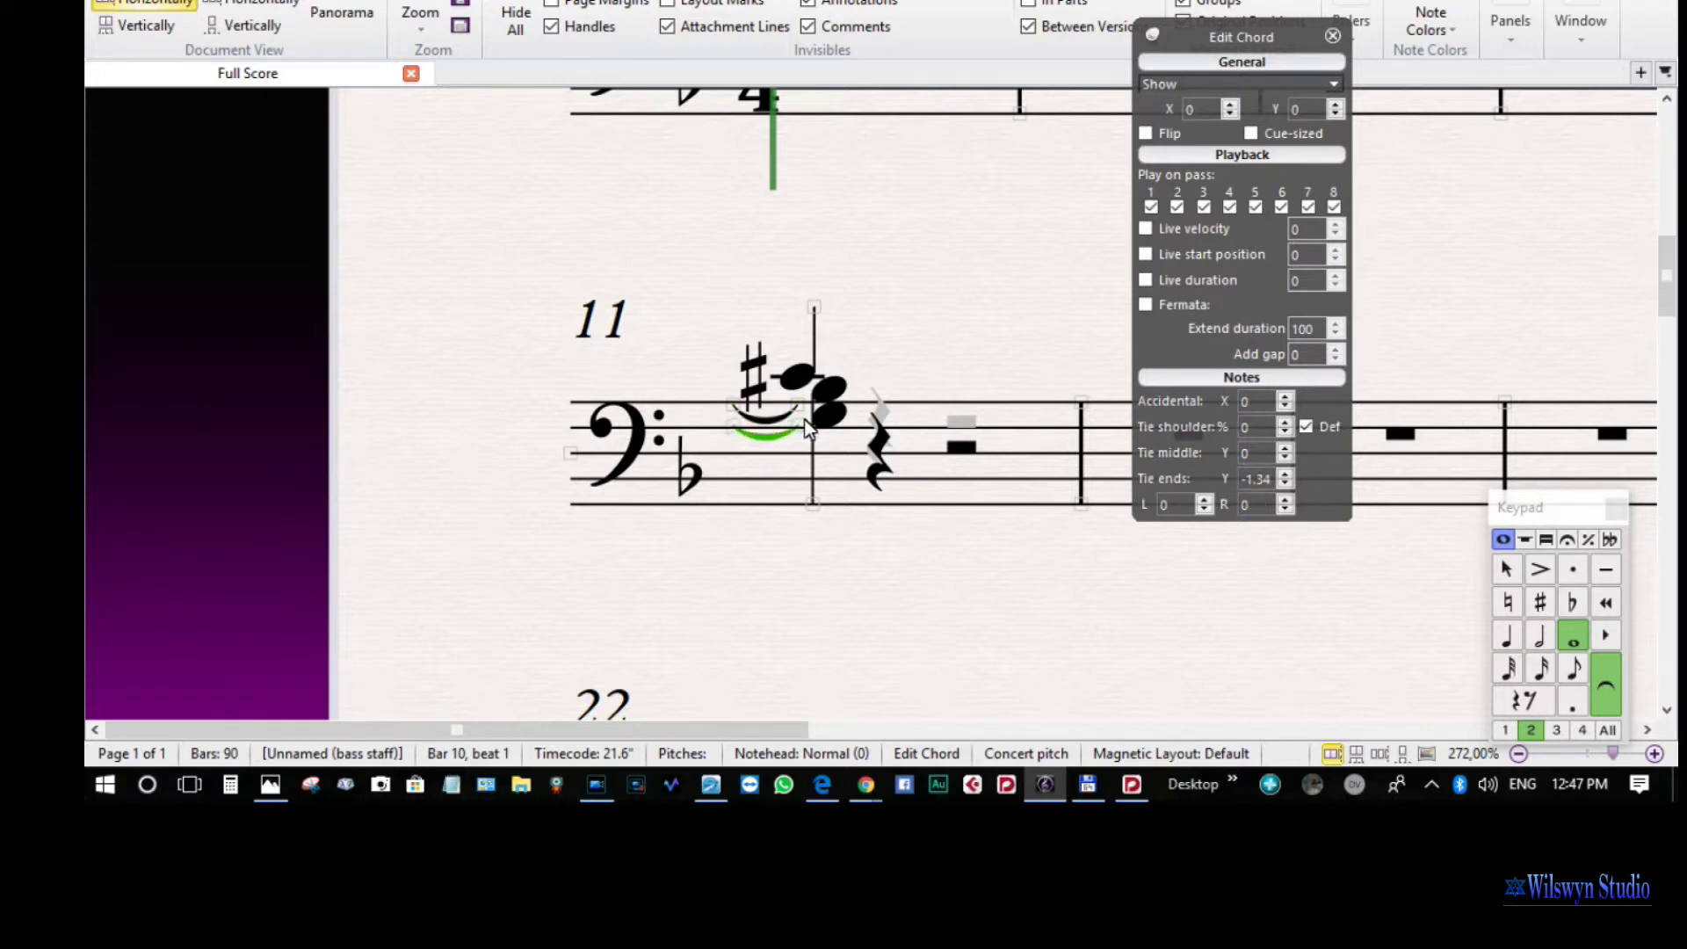
drag(808, 429, 803, 424)
Move bar 11's sharp toward its notehead with an Accidental X offset of 0.25
click(756, 384)
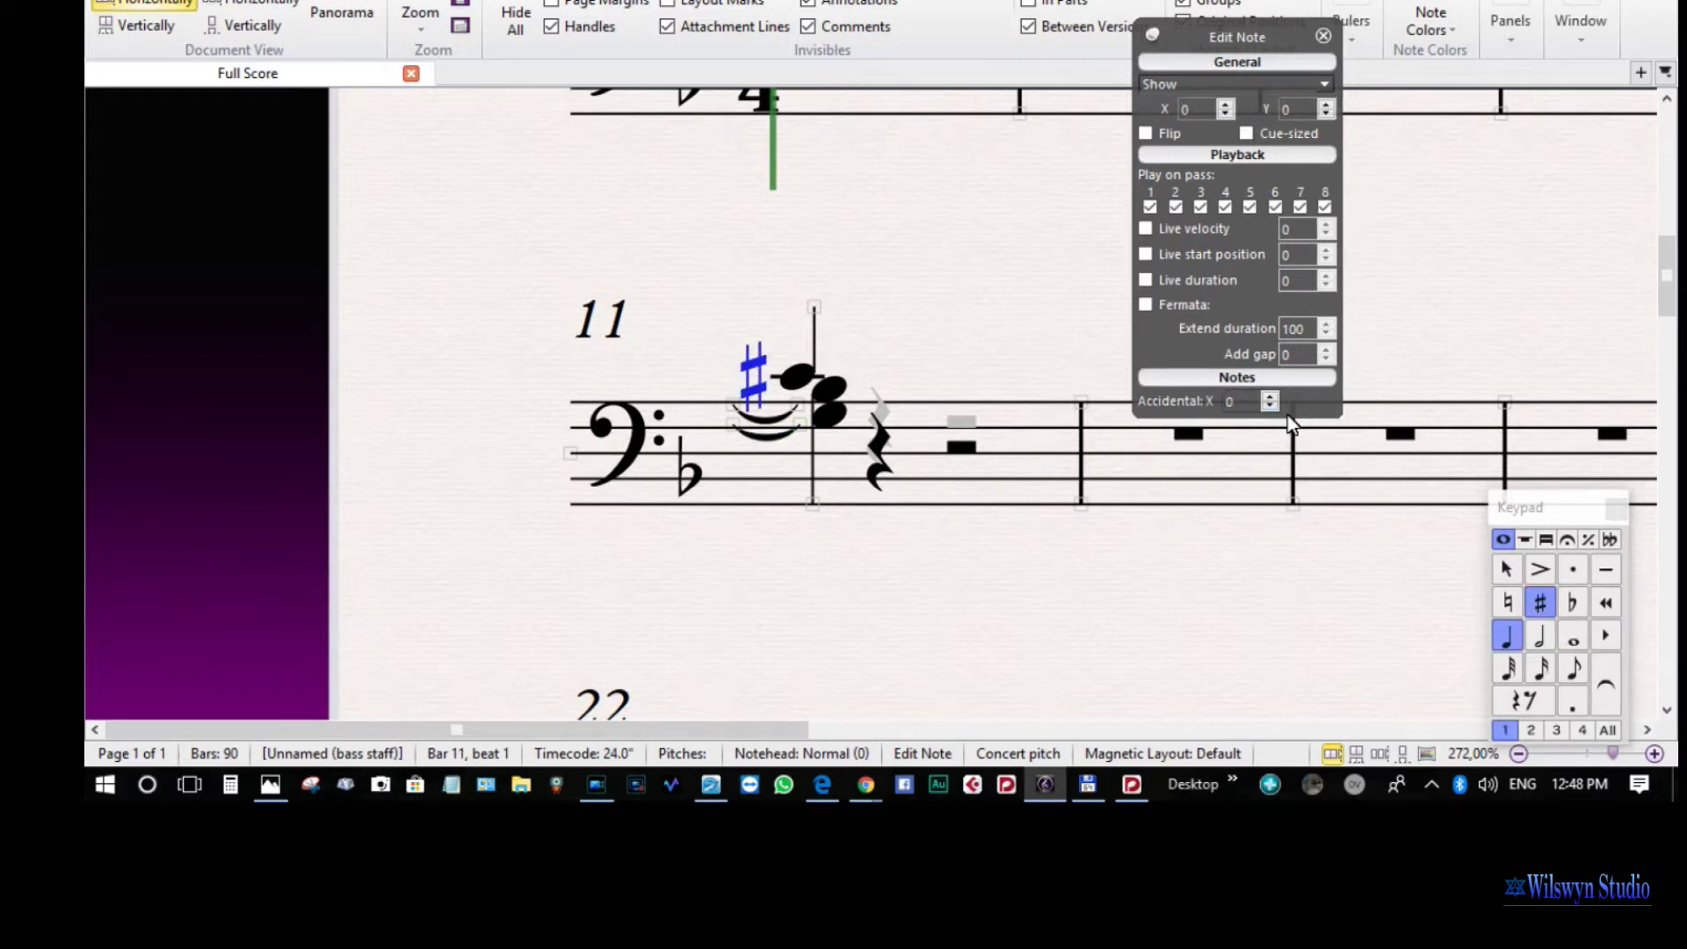
key(alt+h)
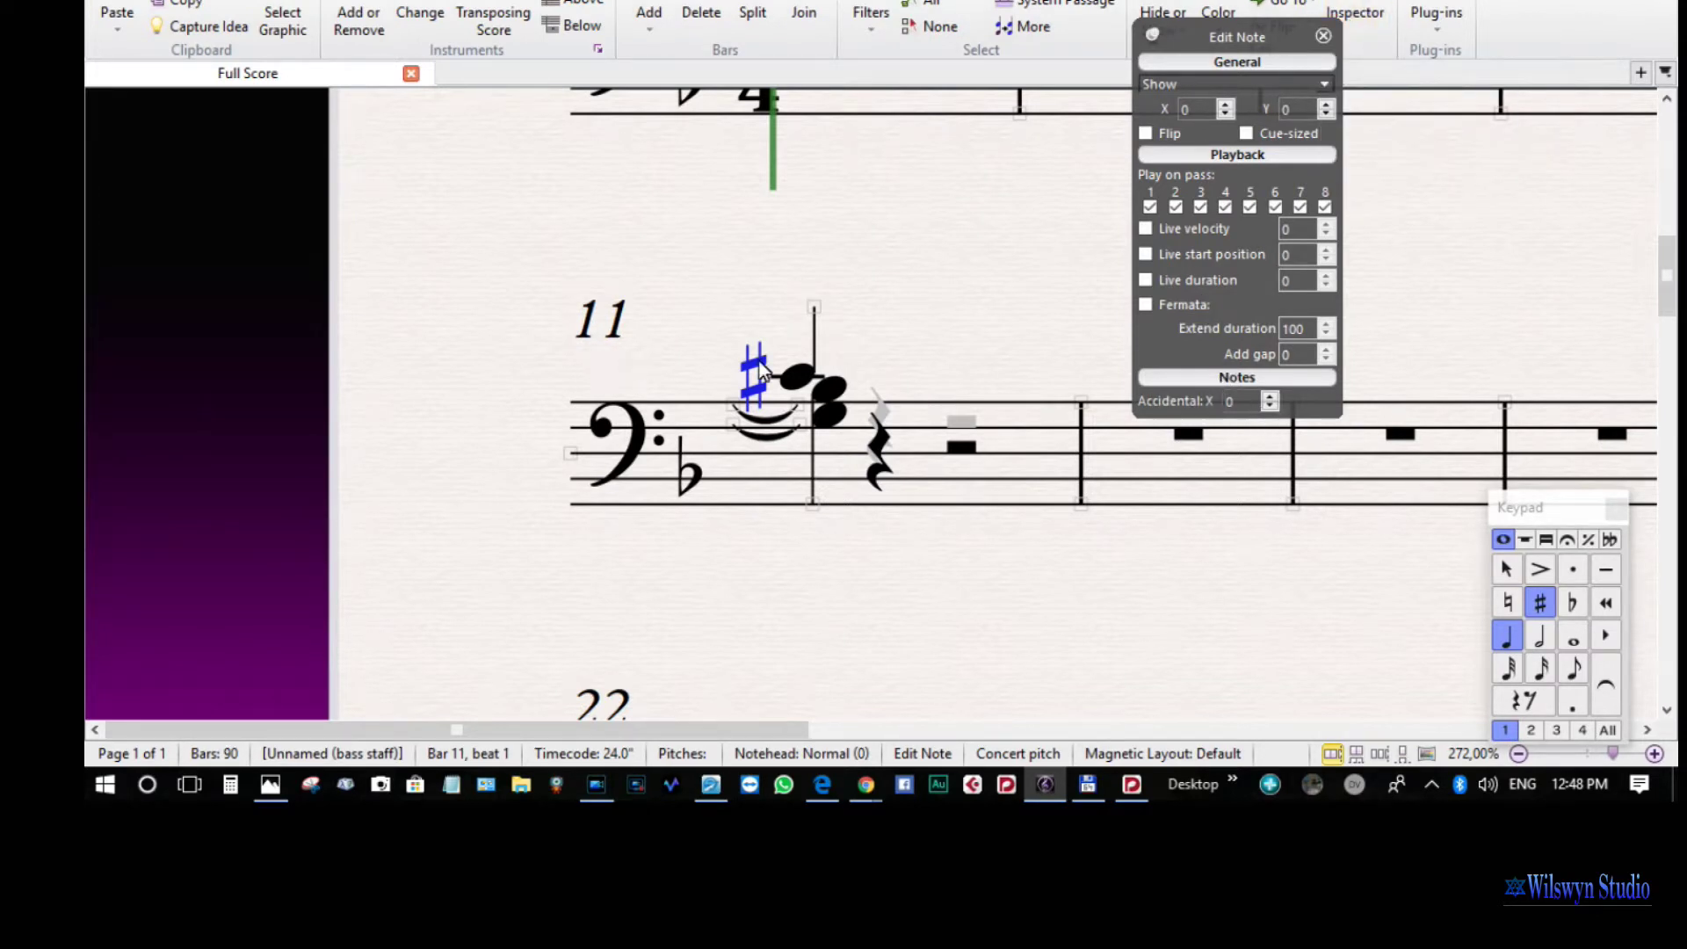
click(1271, 406)
click(1271, 397)
click(1272, 396)
click(1271, 397)
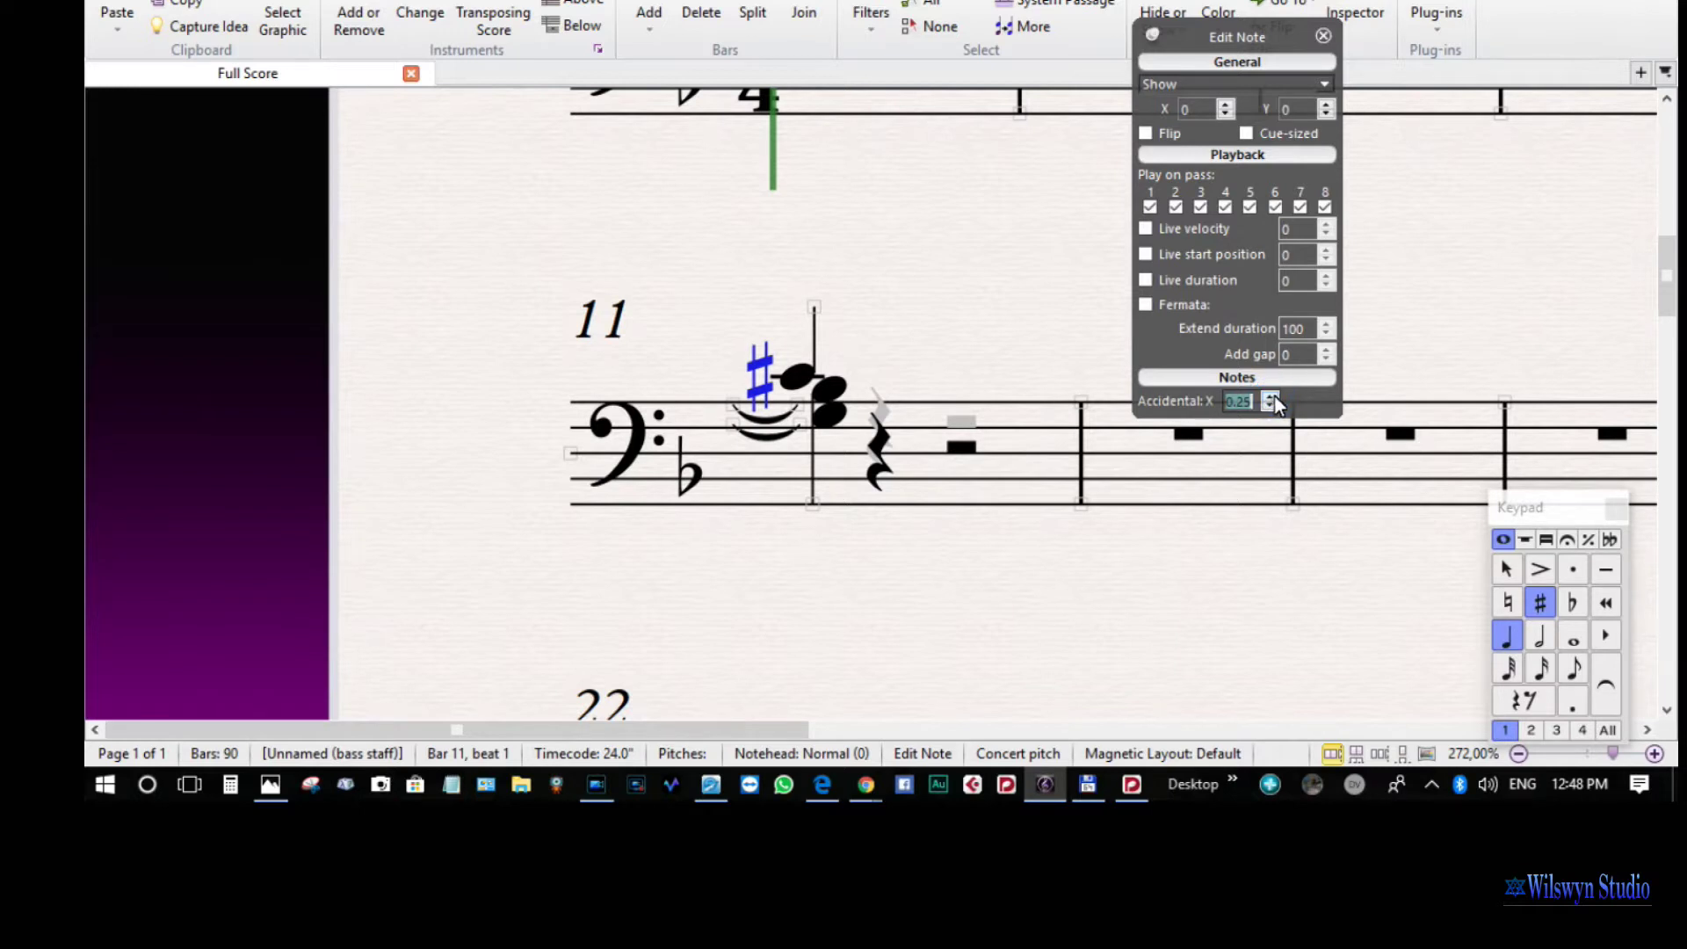